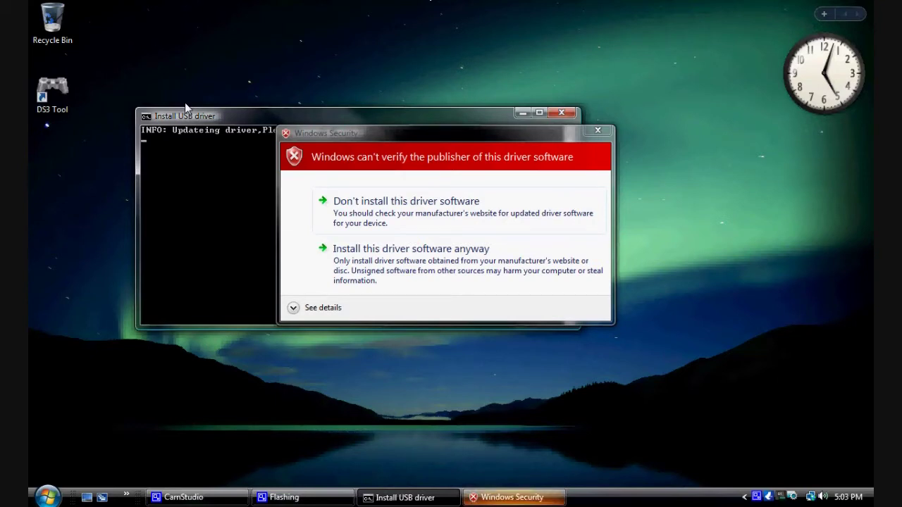
Step: Install the unverified MotioninJoy USB driver software anyway and restart the computer
click(445, 263)
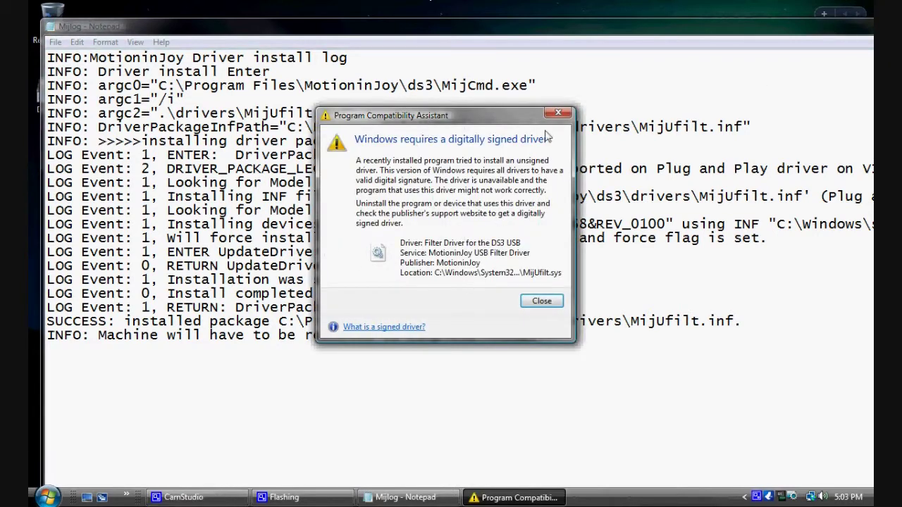
click(558, 113)
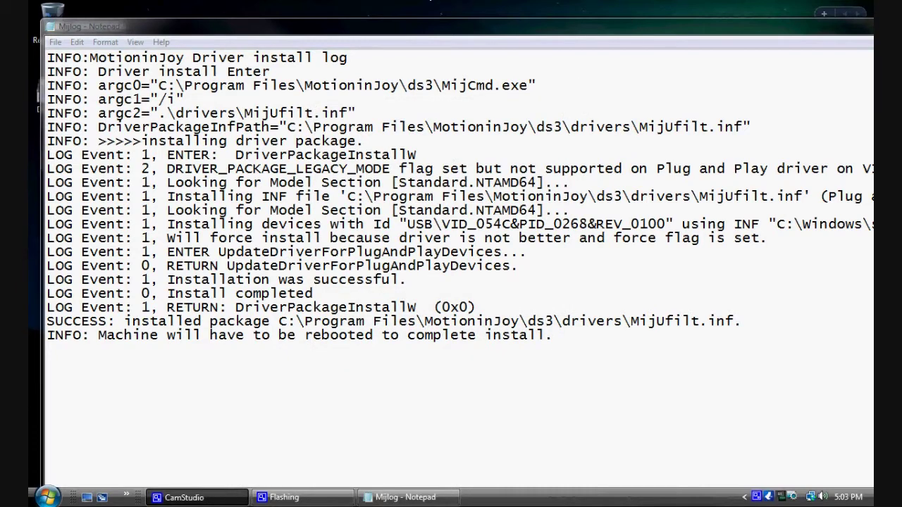
click(48, 498)
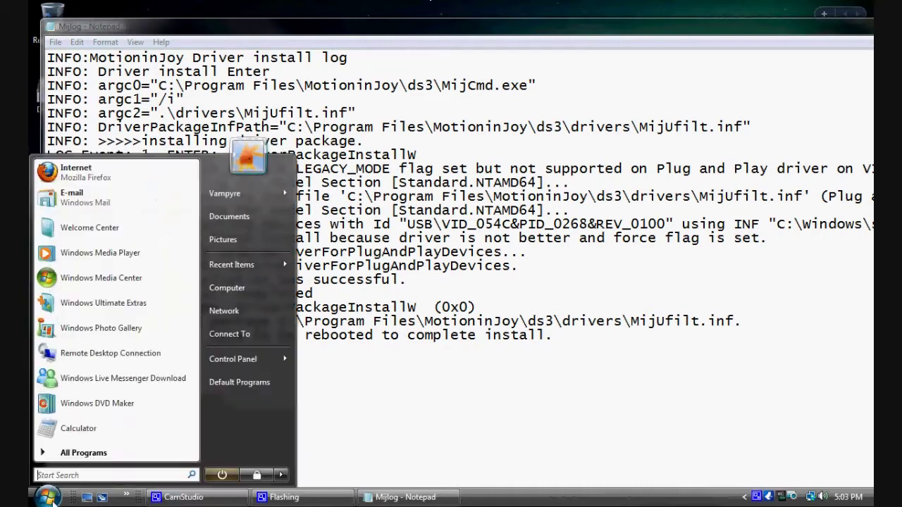
click(281, 476)
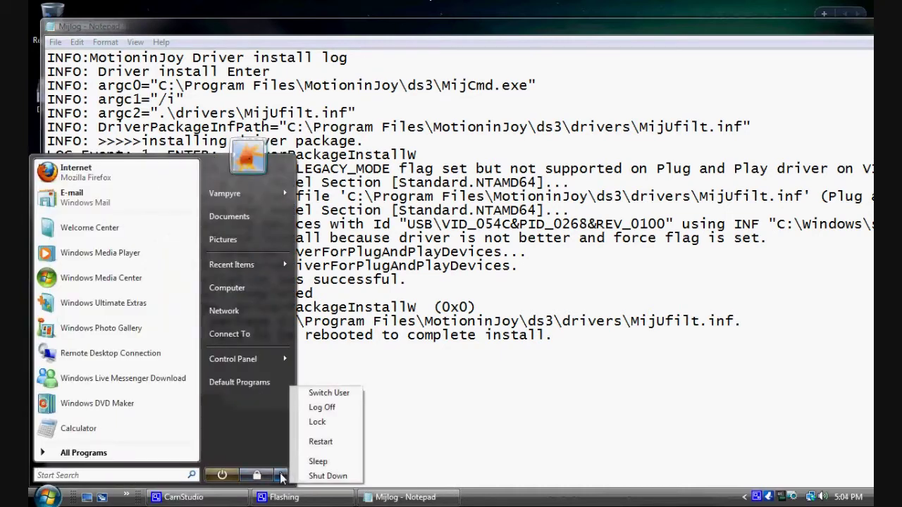
click(320, 442)
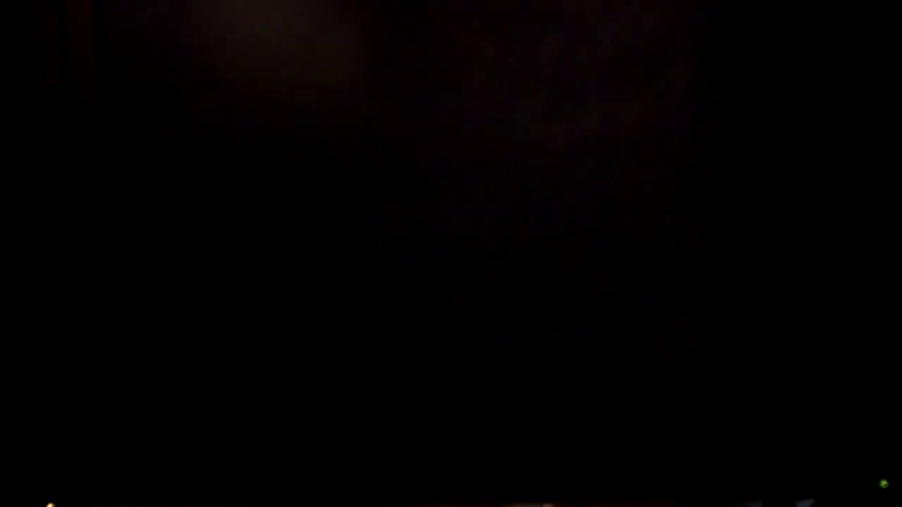
Step: Boot Windows from the advanced boot options with Disable Driver Signature Enforcement
key(F8)
key(Down)
key(Down)
key(Down)
key(Down)
key(Down)
key(Down)
key(Down)
key(Down)
key(Down)
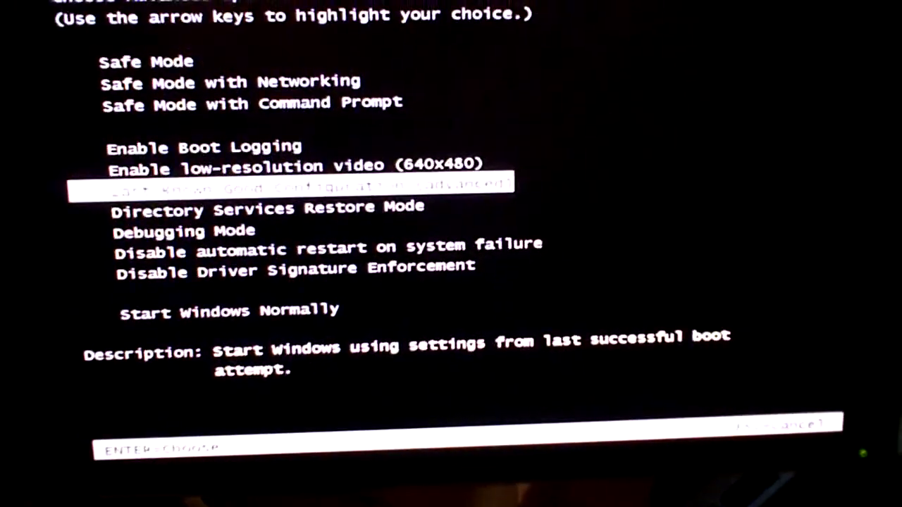
key(Return)
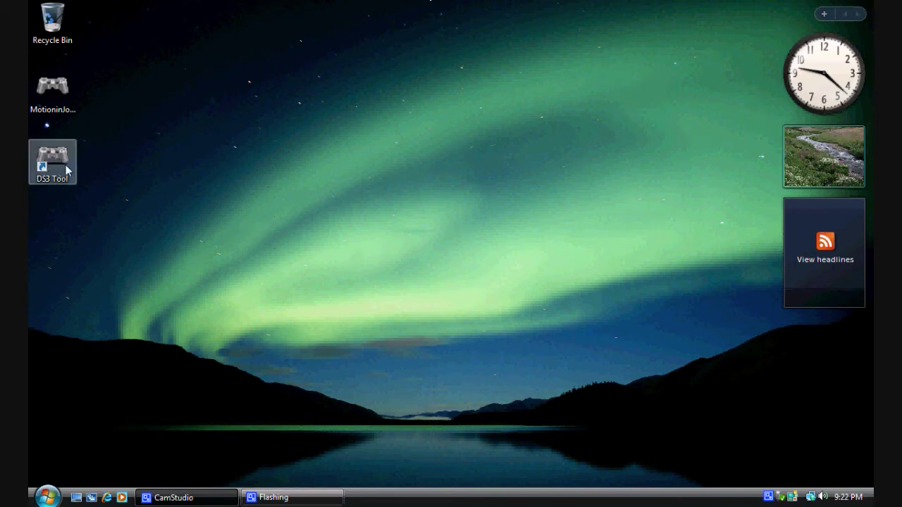
Step: Launch the MotioninJoy gamepad tool and download its update files, restarting the tool to apply them
click(48, 497)
click(74, 453)
click(80, 415)
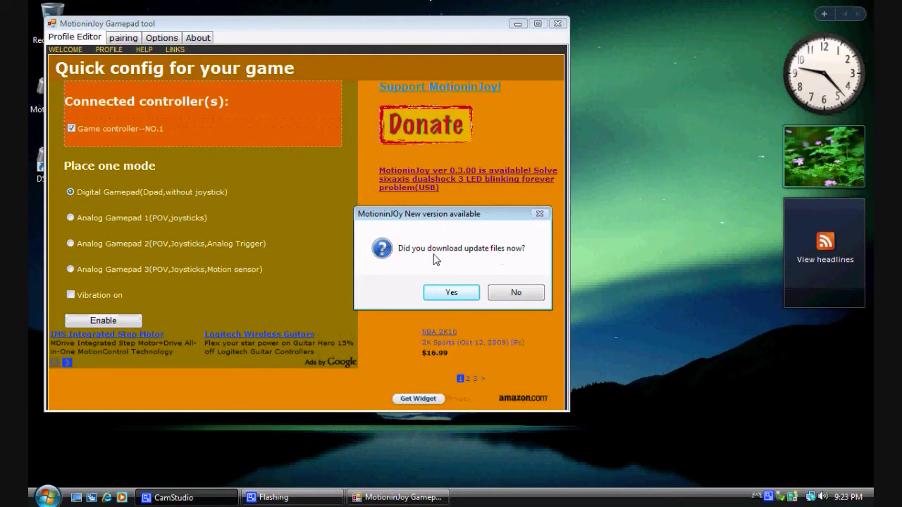
click(470, 291)
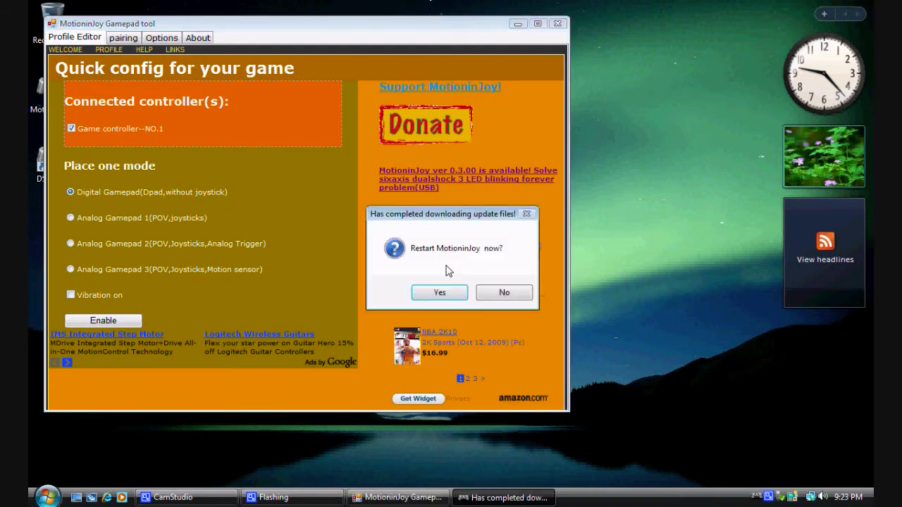
click(440, 293)
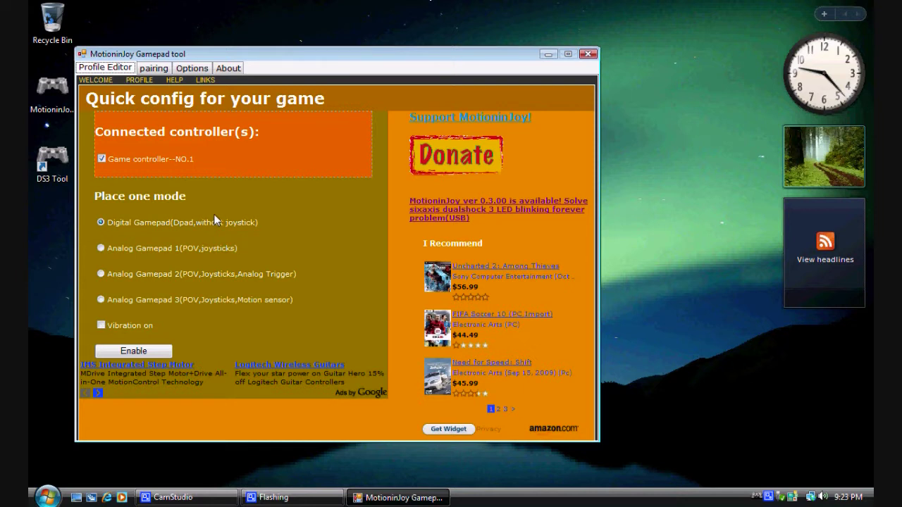
Step: Enable the Analog Gamepad 1 (POV, joysticks) mode for Game controller NO.1 and close the gamepad tool
click(109, 249)
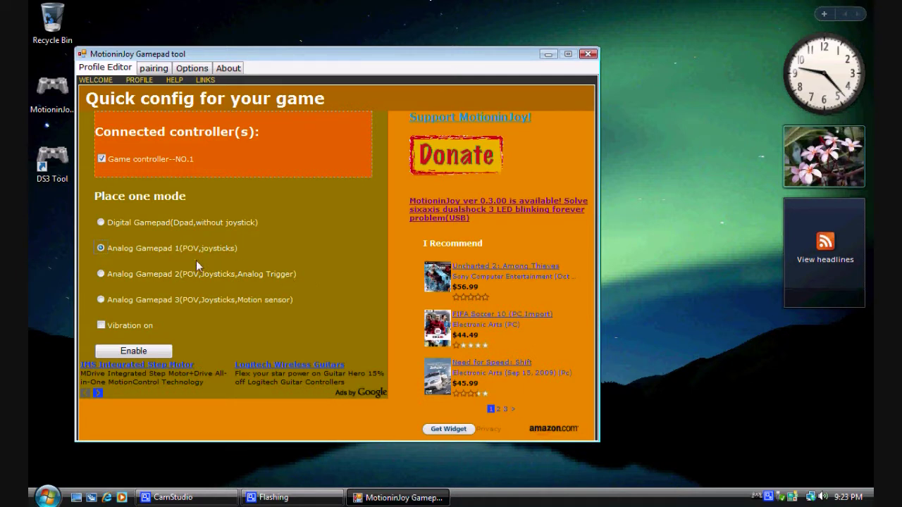
click(149, 350)
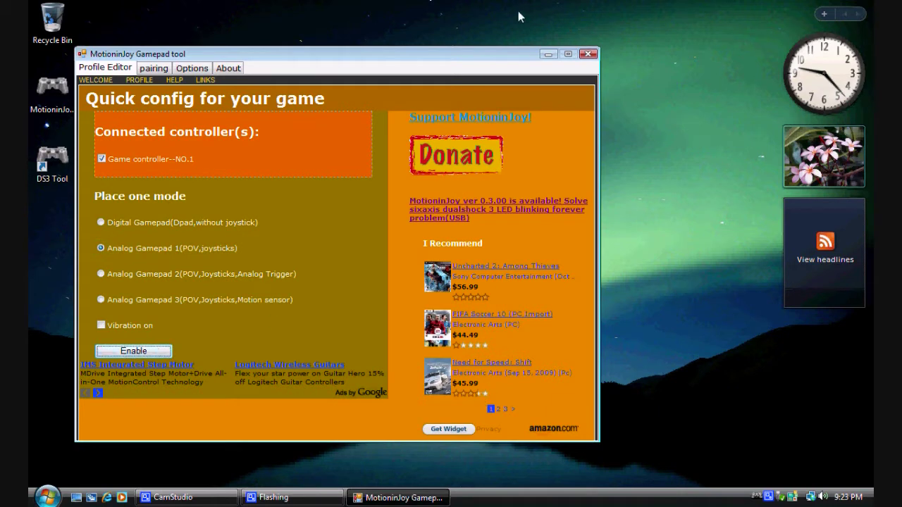
click(584, 53)
Step: Check the axes and buttons of the MotioninJoy USB Game Controller on its test page in the Control Panel's Game Controllers
click(48, 497)
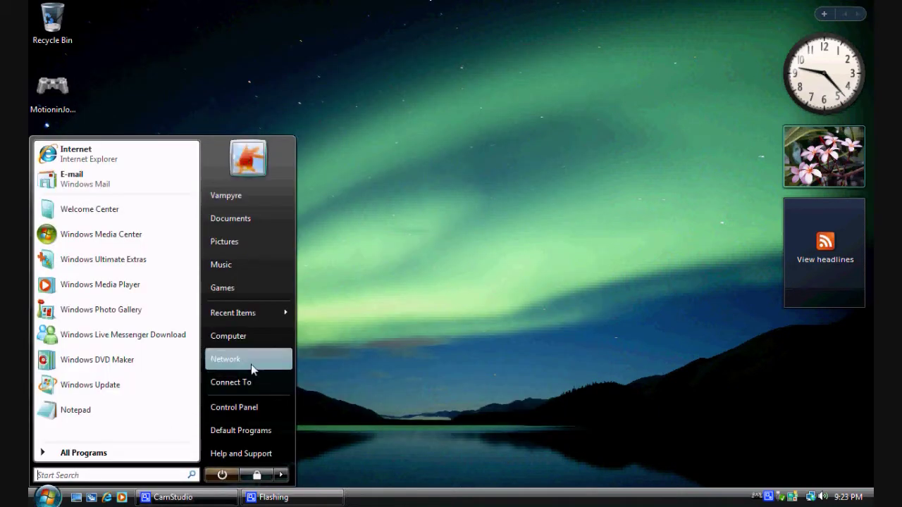
click(255, 405)
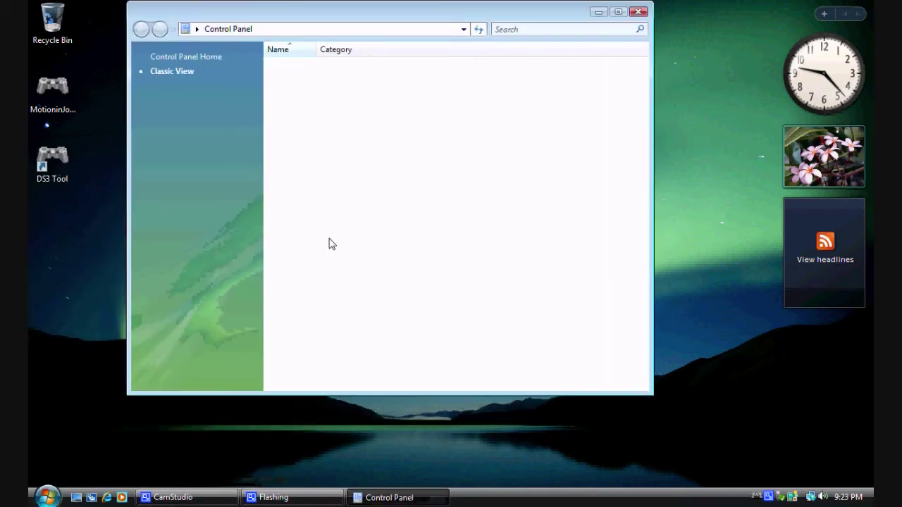
double_click(588, 149)
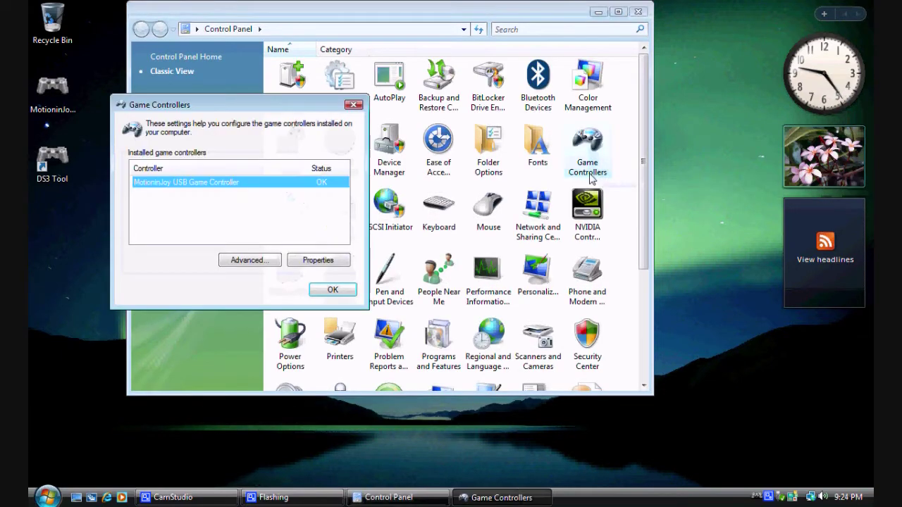
click(308, 263)
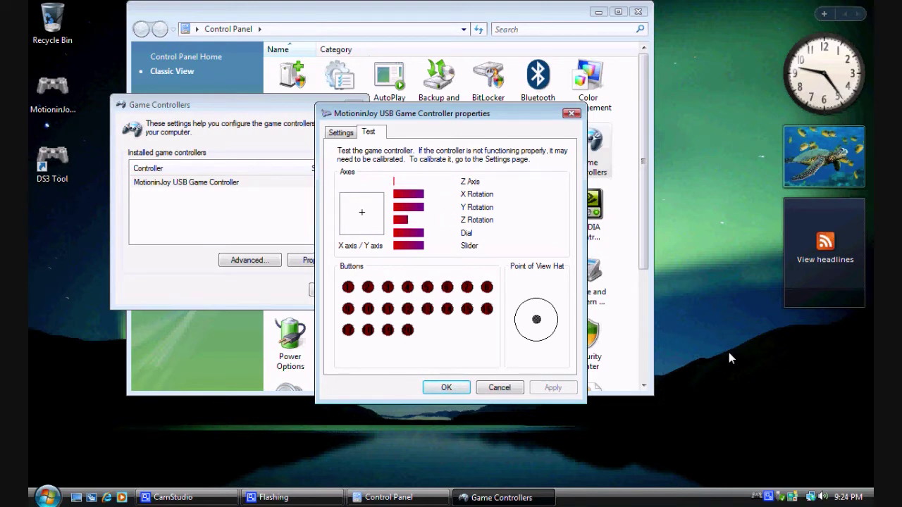
click(446, 388)
click(336, 288)
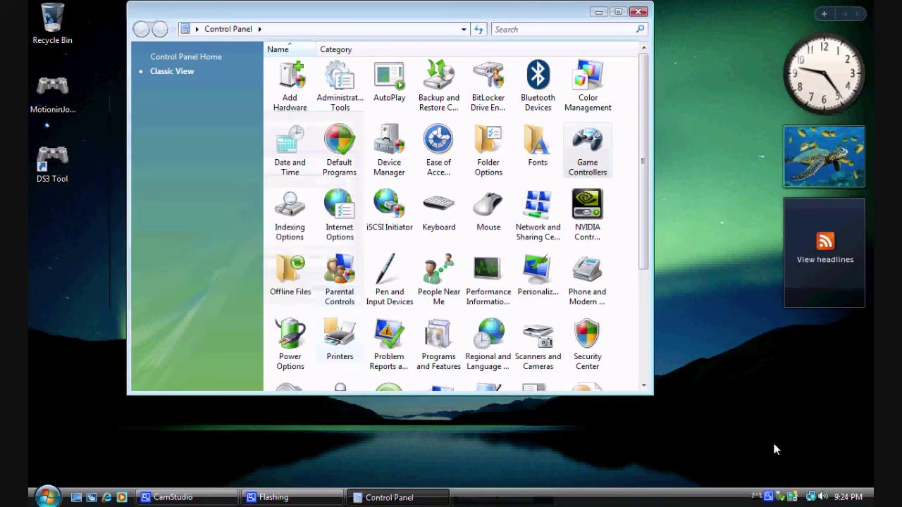
Step: Reopen the gamepad tool and enable the Analog Gamepad 2 (POV, Joysticks, Analog Trigger) mode
double_click(760, 498)
click(100, 273)
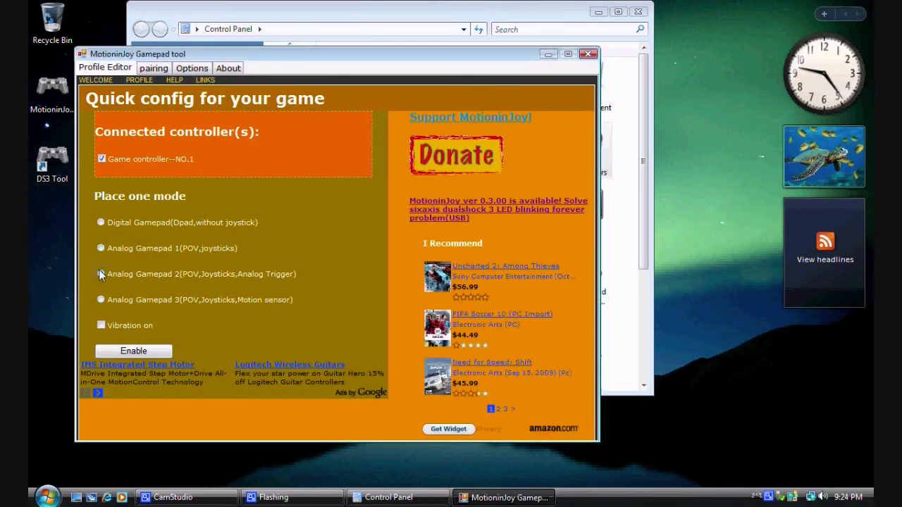
click(133, 351)
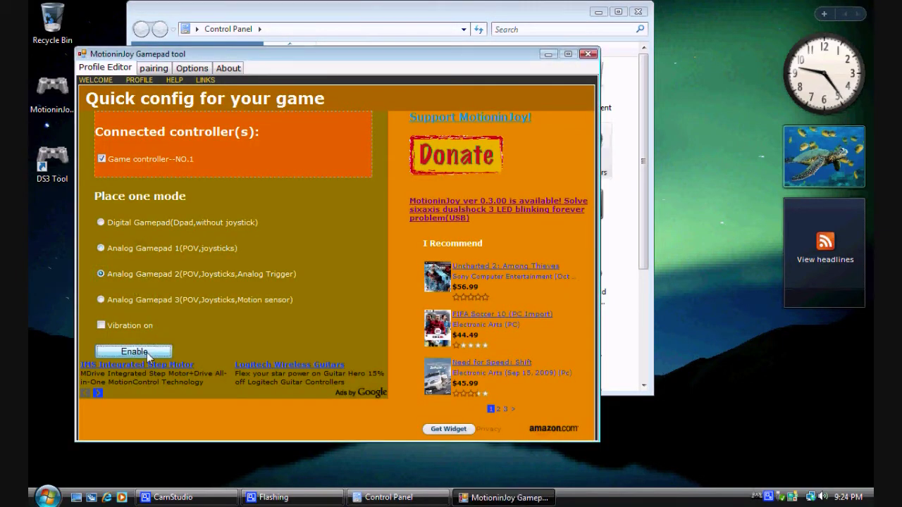
click(588, 55)
Step: Test the controller's axes, triggers and buttons again in the MotioninJoy USB Game Controller properties
double_click(595, 161)
double_click(282, 200)
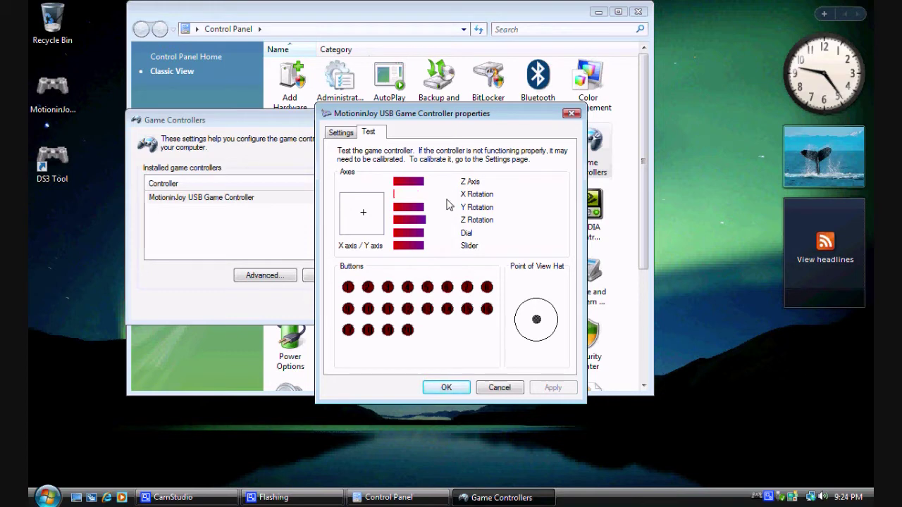
click(456, 388)
click(360, 305)
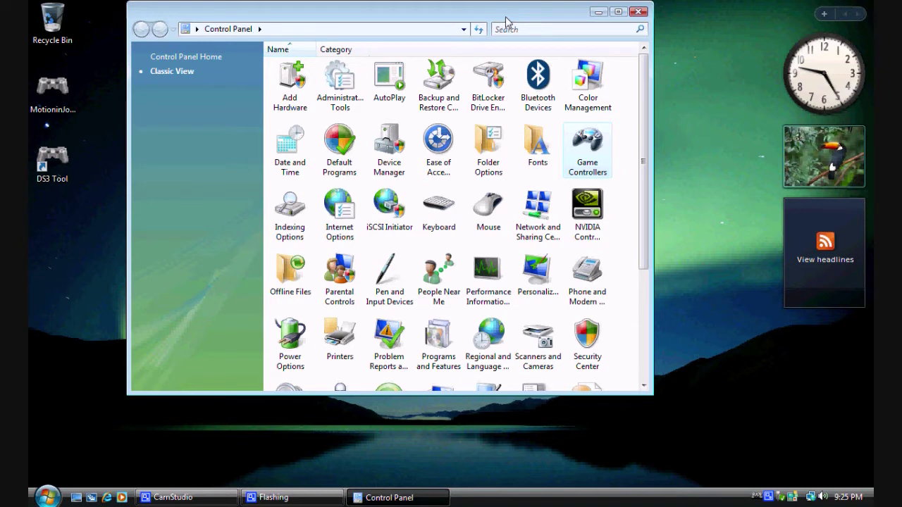
Step: Switch the controller back to the Analog Gamepad 1 mode in the gamepad tool, enable it and close the tool
double_click(756, 497)
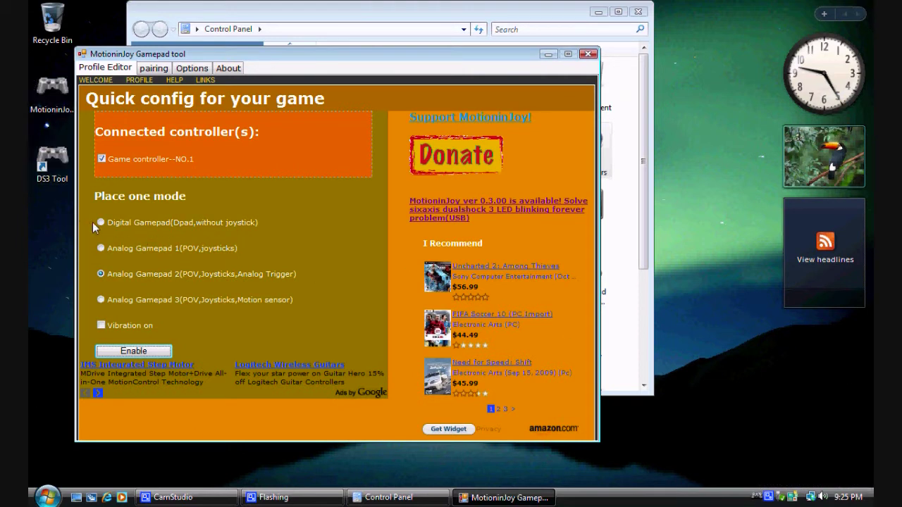
click(102, 252)
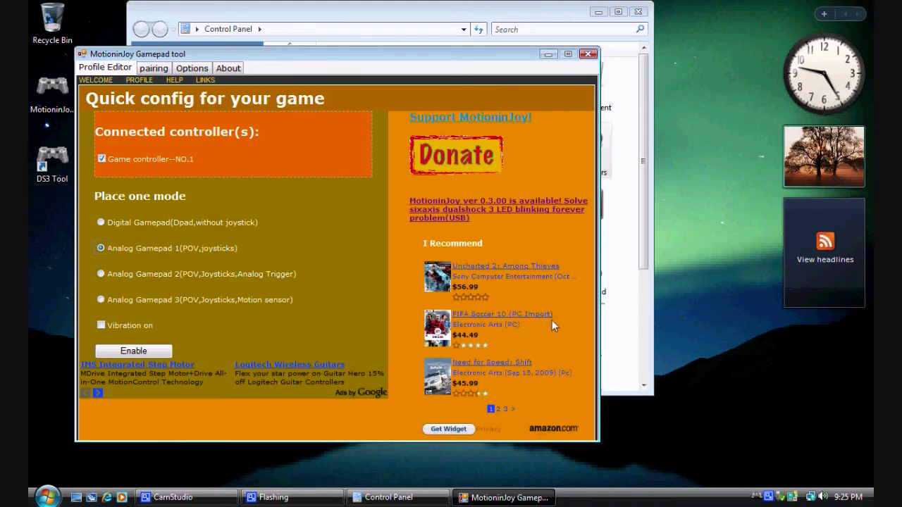
click(154, 351)
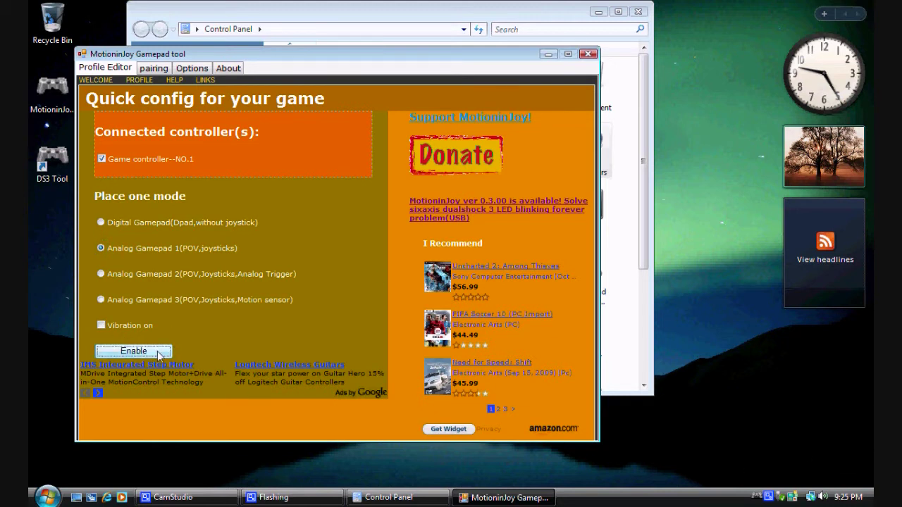
click(595, 56)
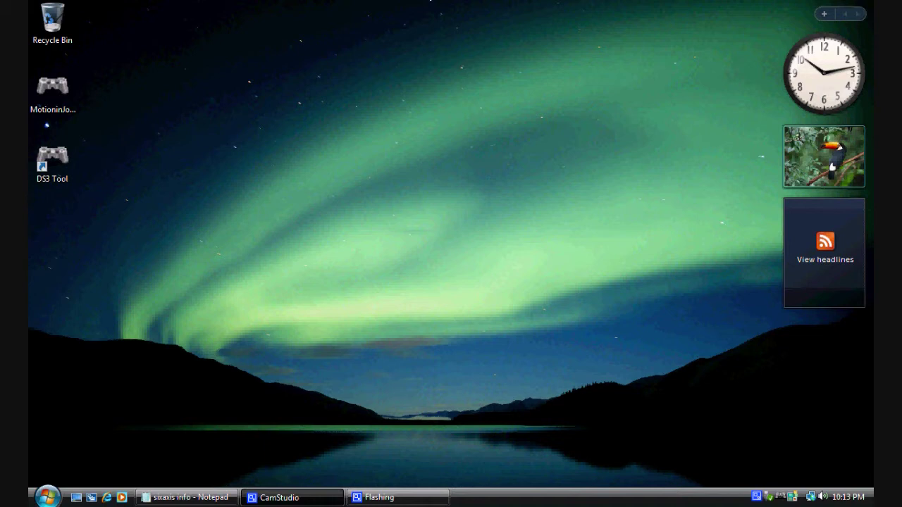
Step: Find cmd and open the command prompt as administrator
click(50, 498)
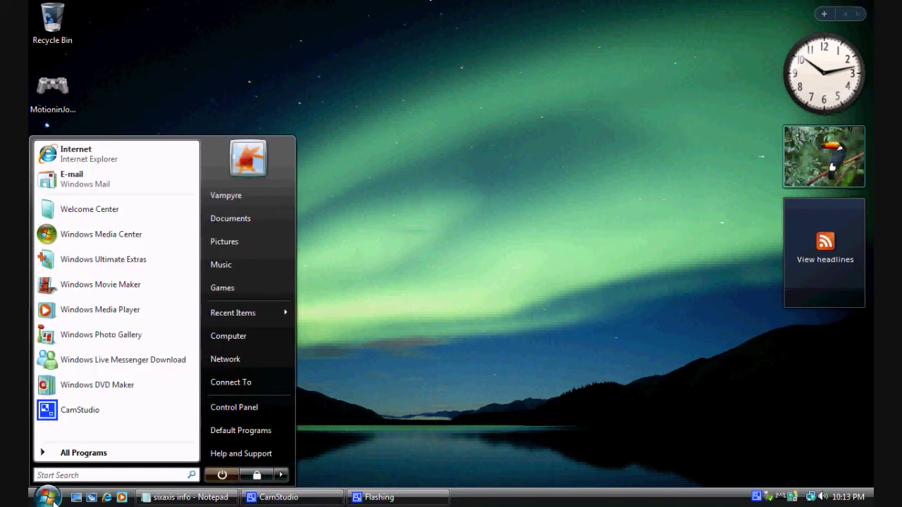
text(cmd)
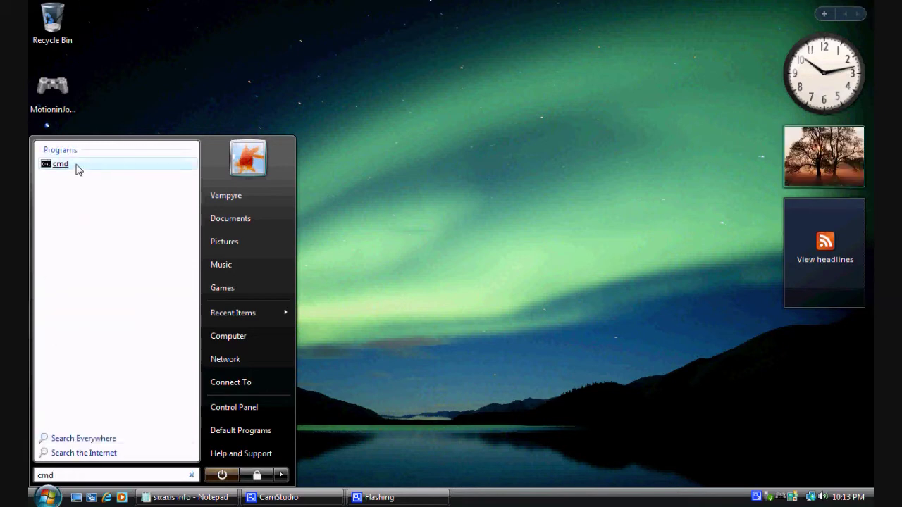
right_click(77, 165)
click(113, 187)
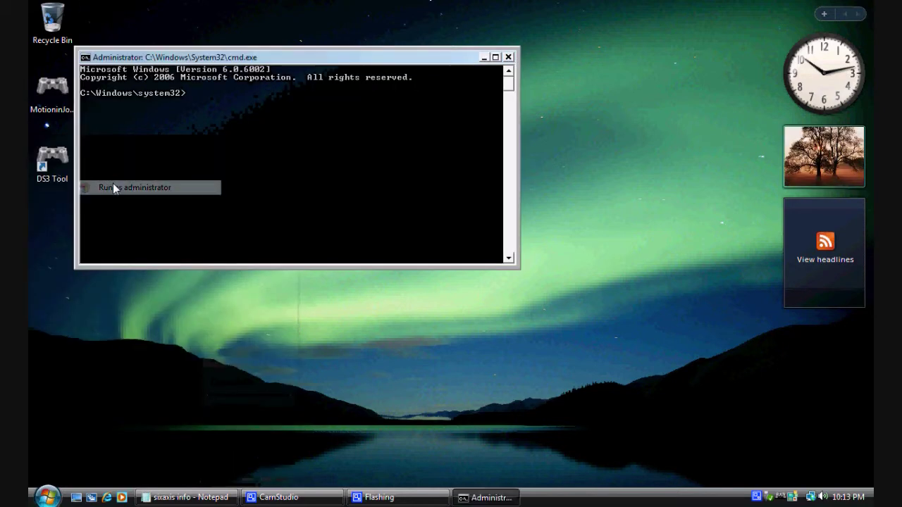
text(cls)
key(Return)
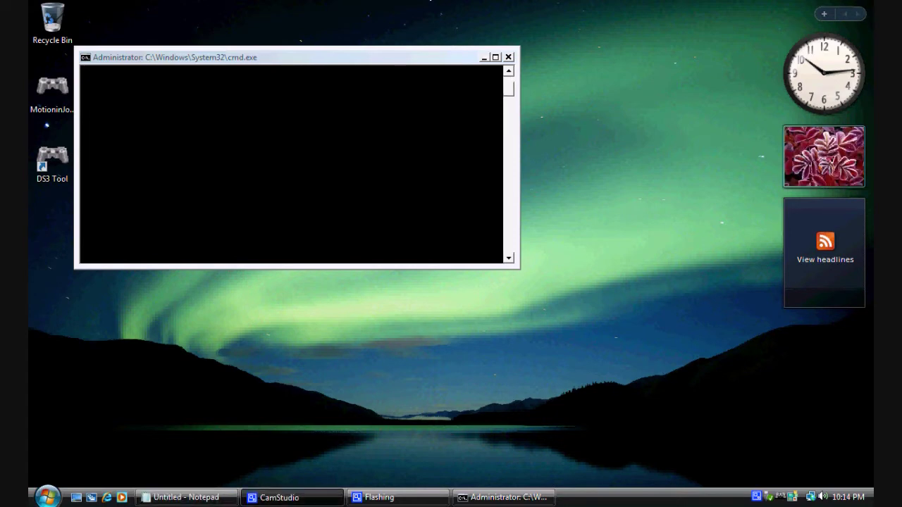
Step: Copy bcdedit.exe -set loadoptions DDISABLE_INTEGRITY_CHECKS from the Notepad notes and run it in the command prompt
click(187, 497)
drag(83, 434, 365, 289)
click(276, 198)
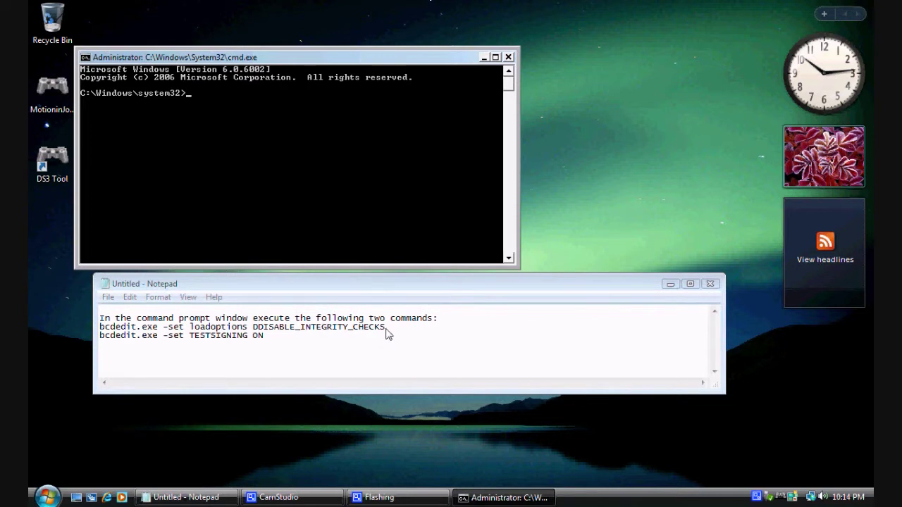
drag(386, 331, 91, 333)
key(super+c)
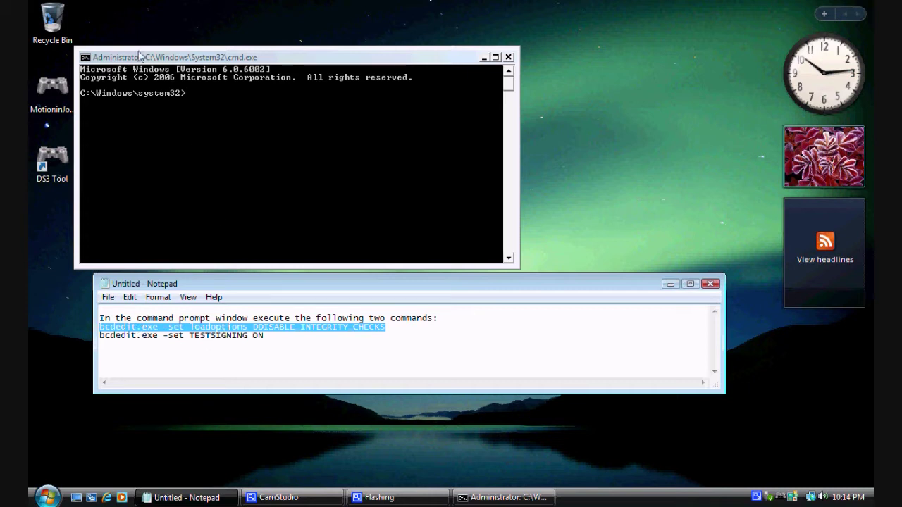
click(85, 60)
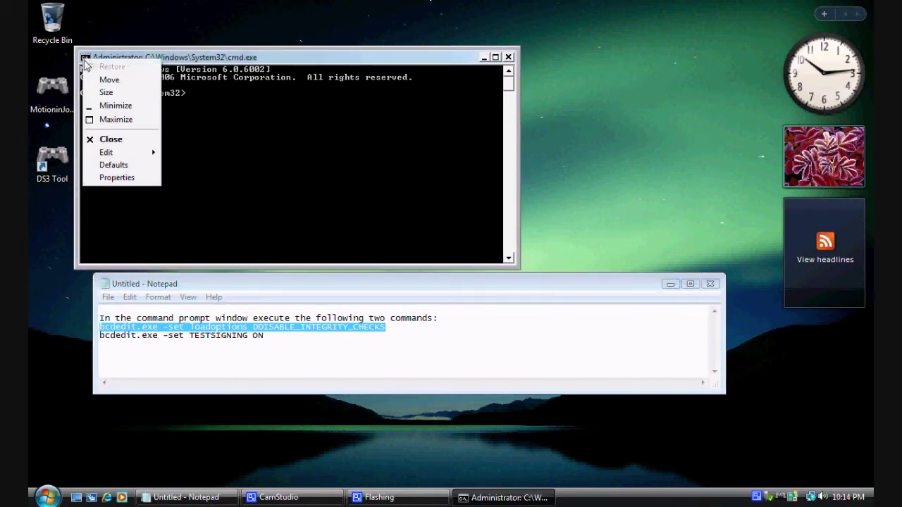
mouse_move(138, 154)
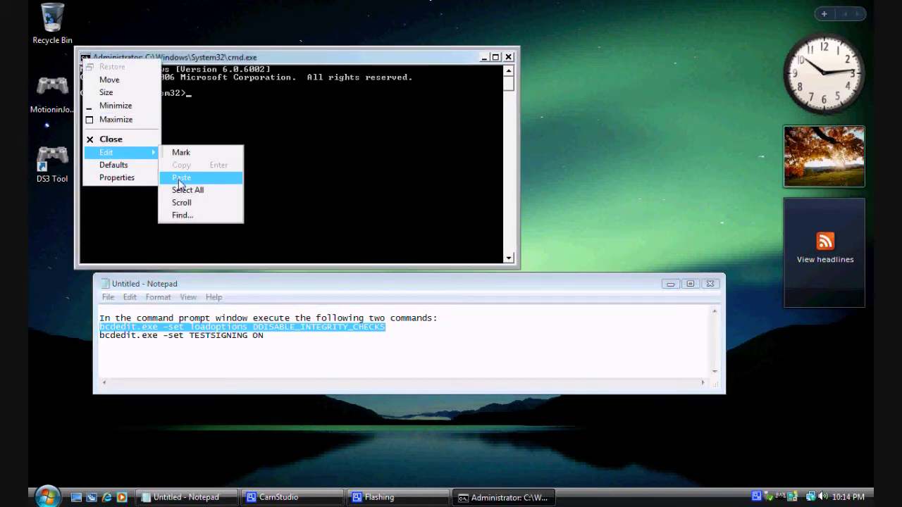
click(180, 178)
key(Return)
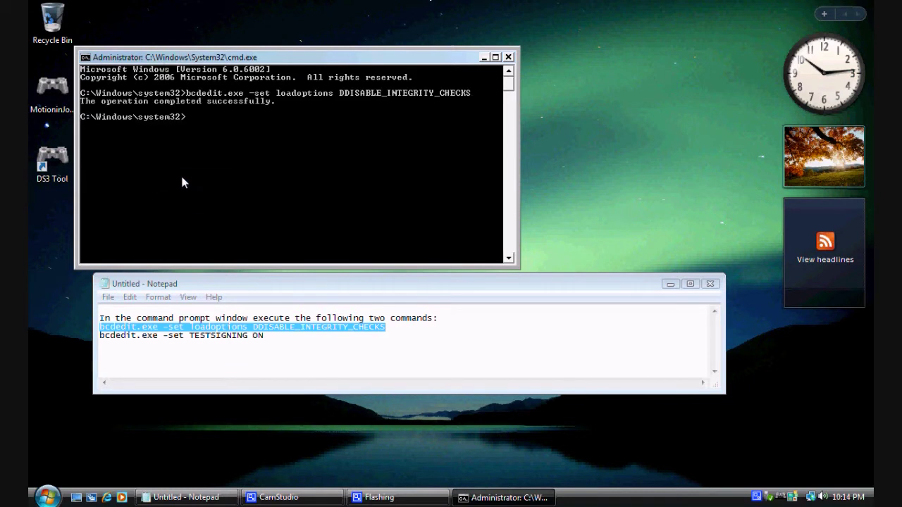
Step: Copy bcdedit.exe -set TESTSIGNING ON from the Notepad notes and run it in the administrator command prompt
drag(274, 346, 102, 341)
drag(266, 338, 102, 342)
key(super+c)
right_click(92, 59)
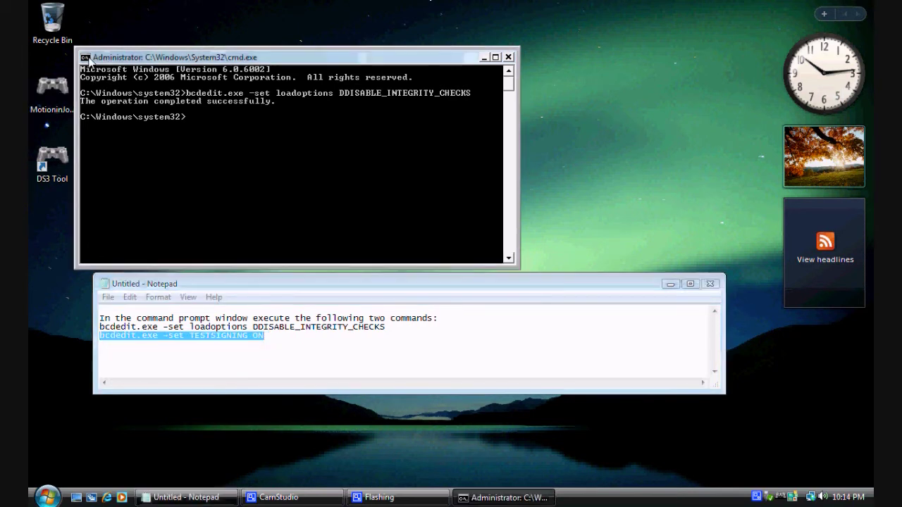
mouse_move(139, 154)
click(196, 177)
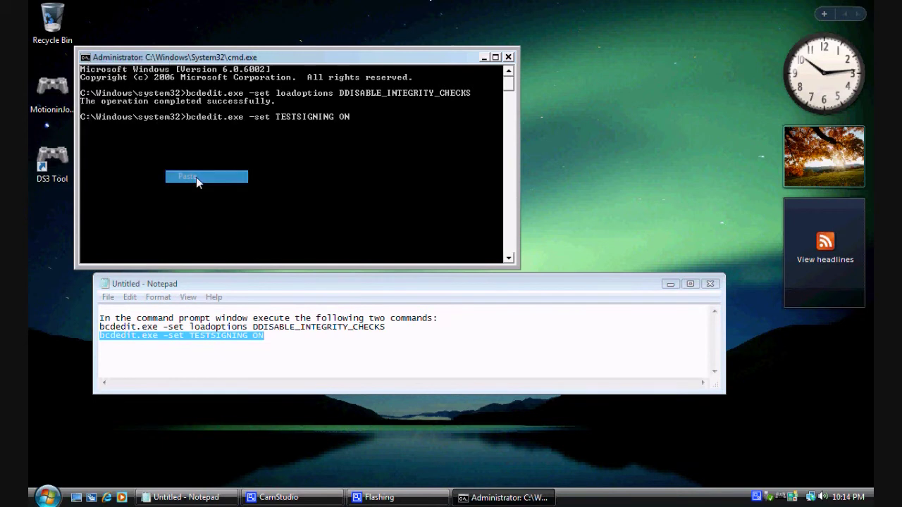
key(Return)
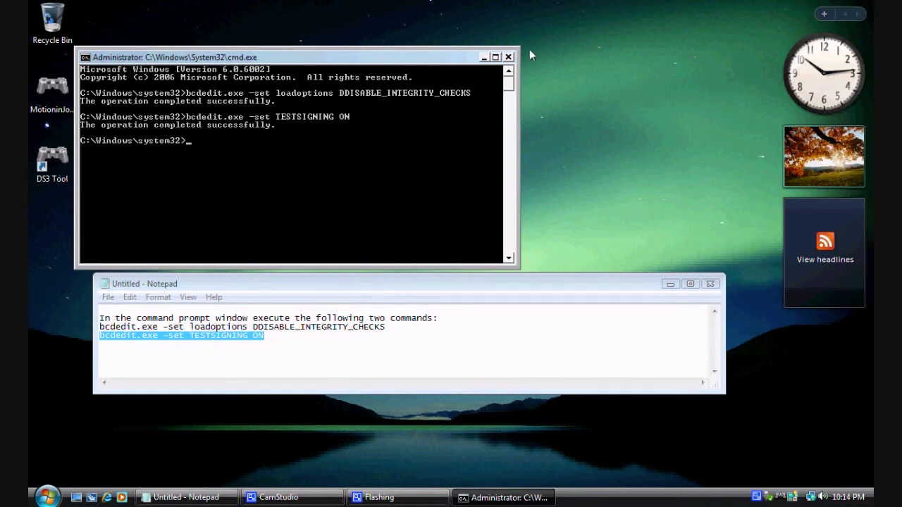
Step: Close the command prompt and the Notepad notes without saving, and restart the computer
click(508, 58)
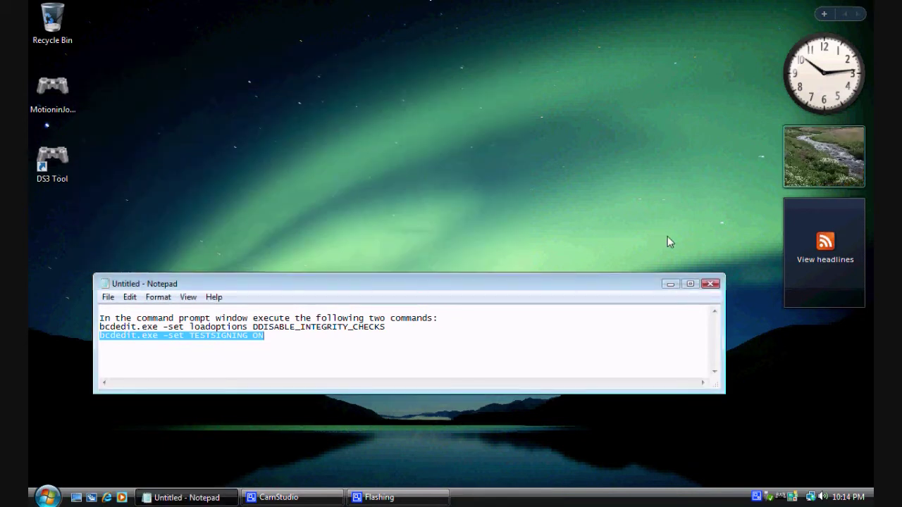
click(710, 284)
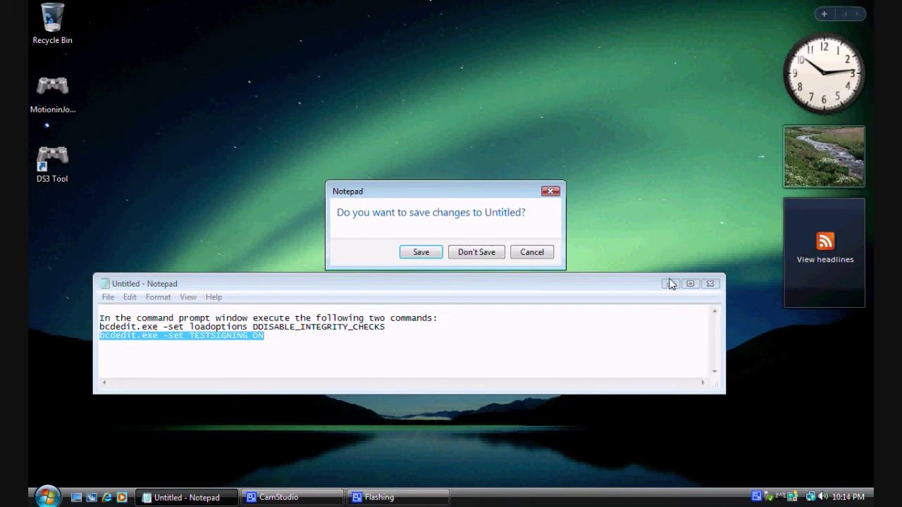
click(502, 258)
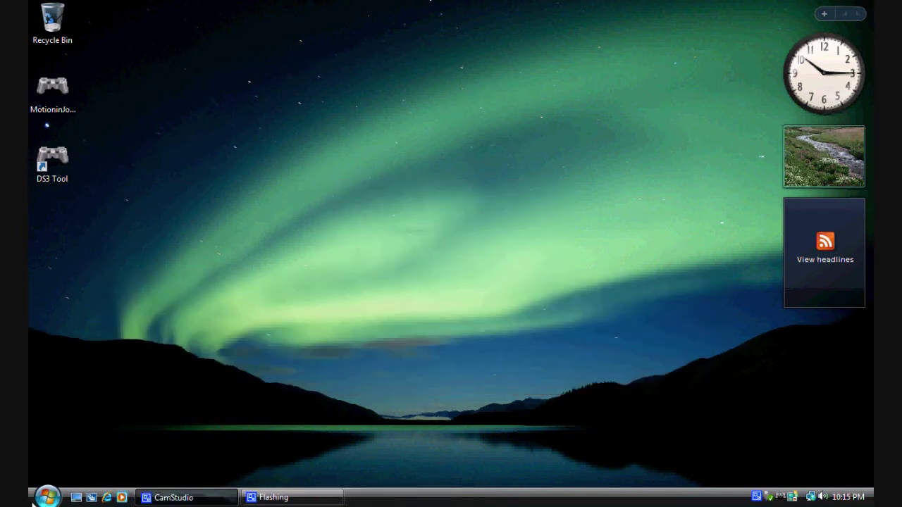
click(42, 497)
click(280, 475)
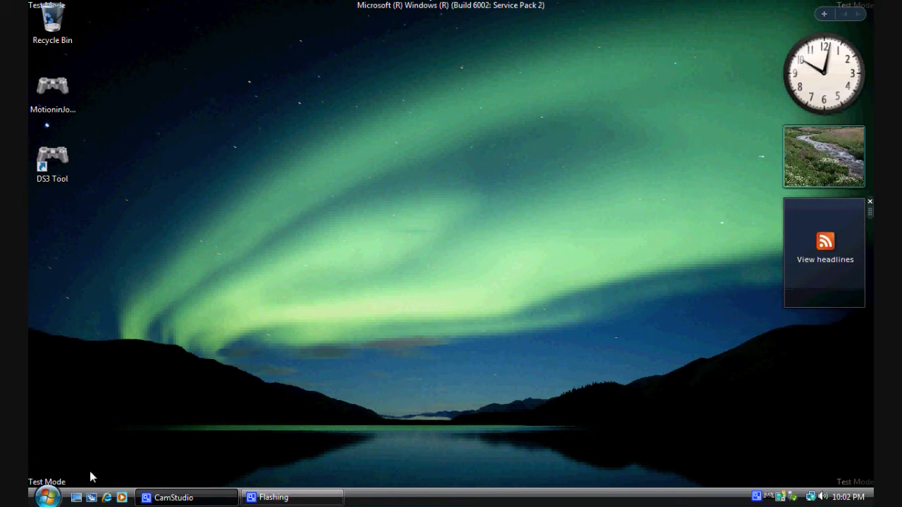
Step: Load the deepxw.blogspot.com page 2008/12/remove-watermark-v03-build-20081210.html in Internet Explorer
key(super+e)
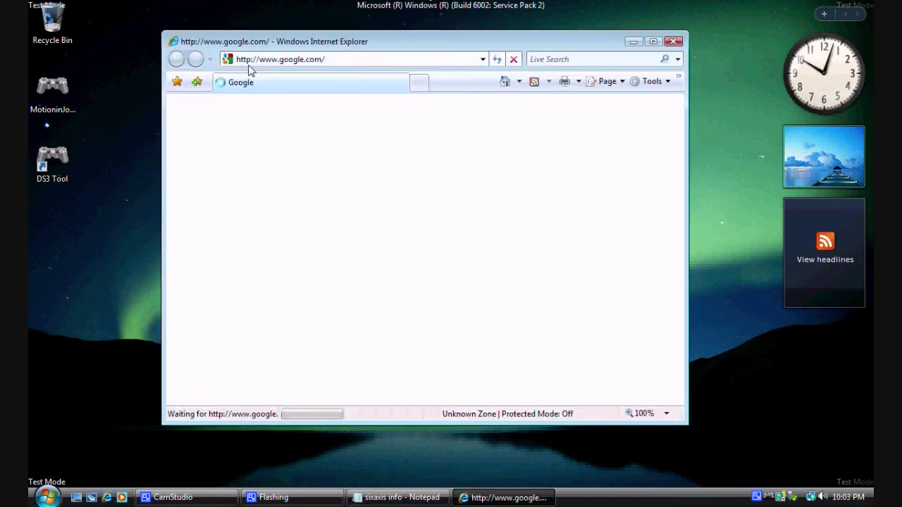
click(282, 59)
key(ctrl+v)
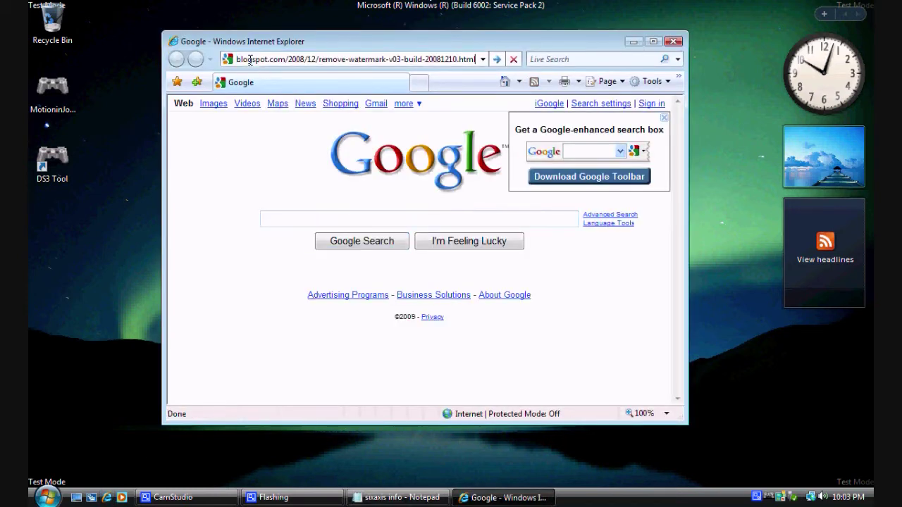
key(Return)
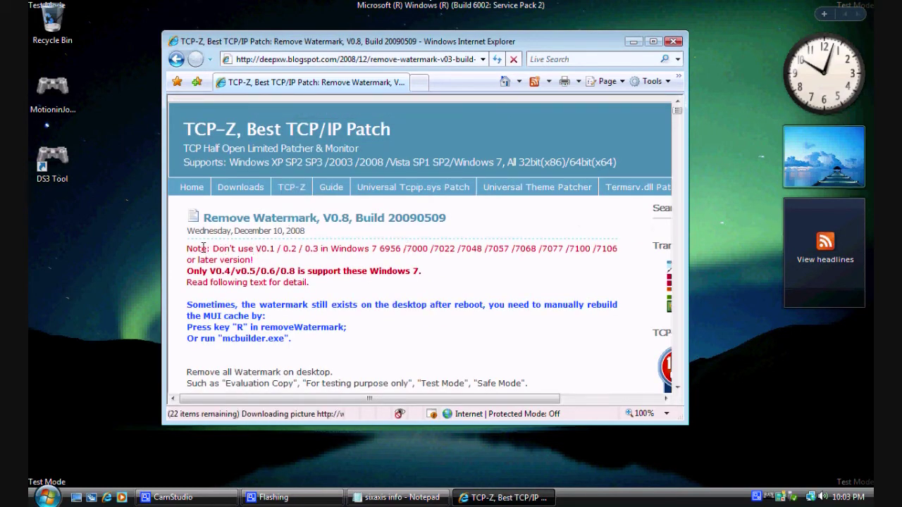
Step: Download RemoveWatermark_20090509.zip from Download Link 1 under 2009.05.09 V0.8, close the finished download and minimize the browser
drag(207, 248, 425, 275)
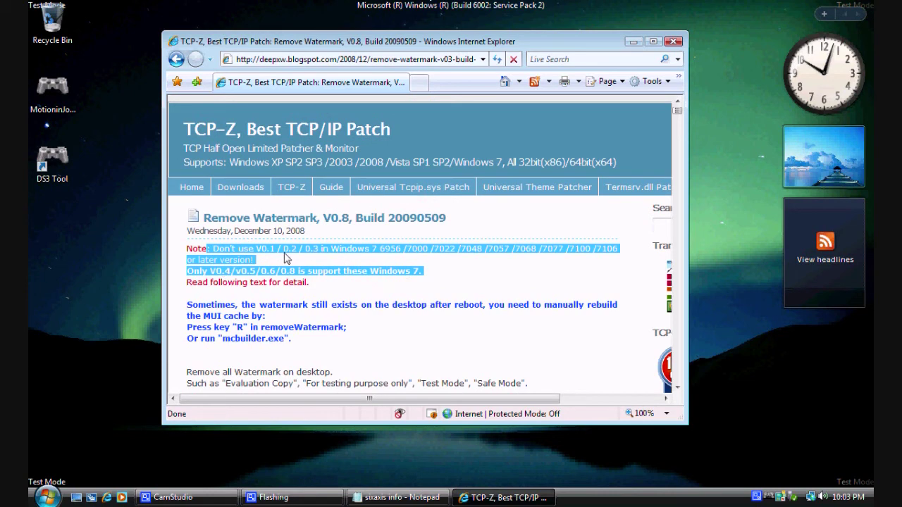
click(384, 286)
scroll(281, 296, down, 3)
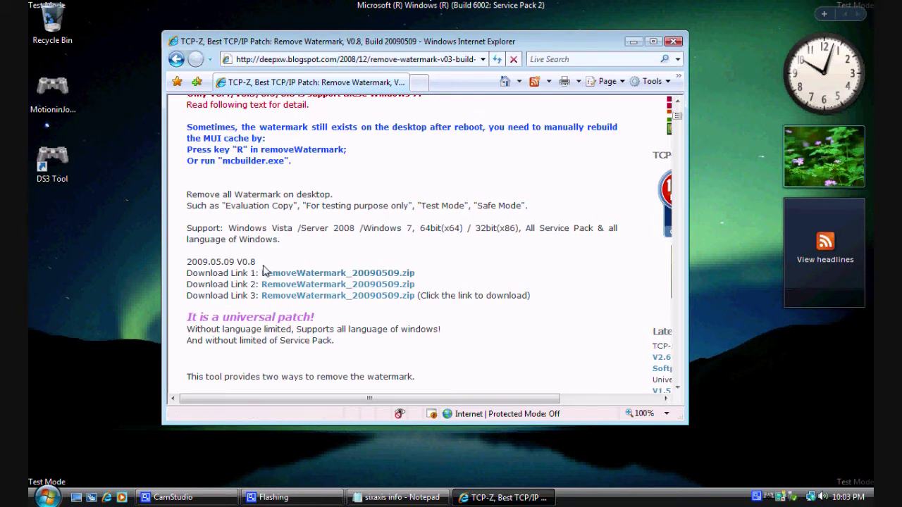
right_click(311, 274)
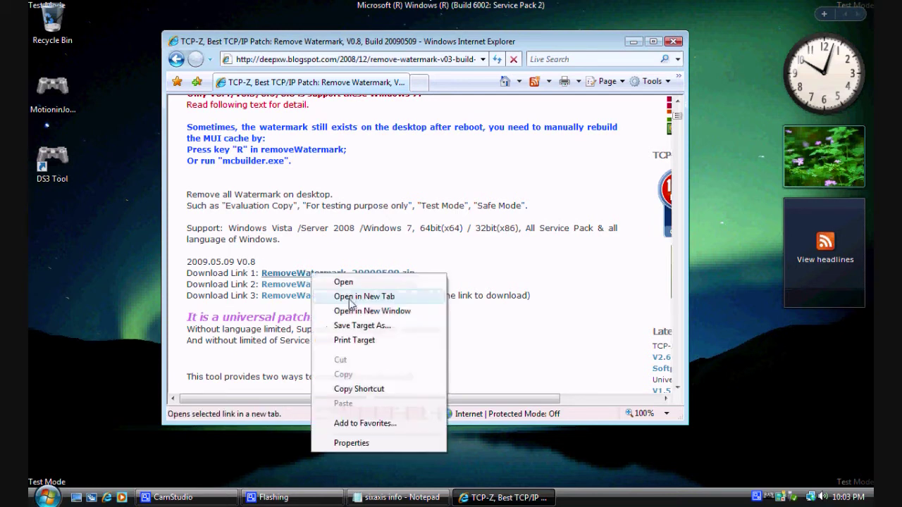
click(374, 267)
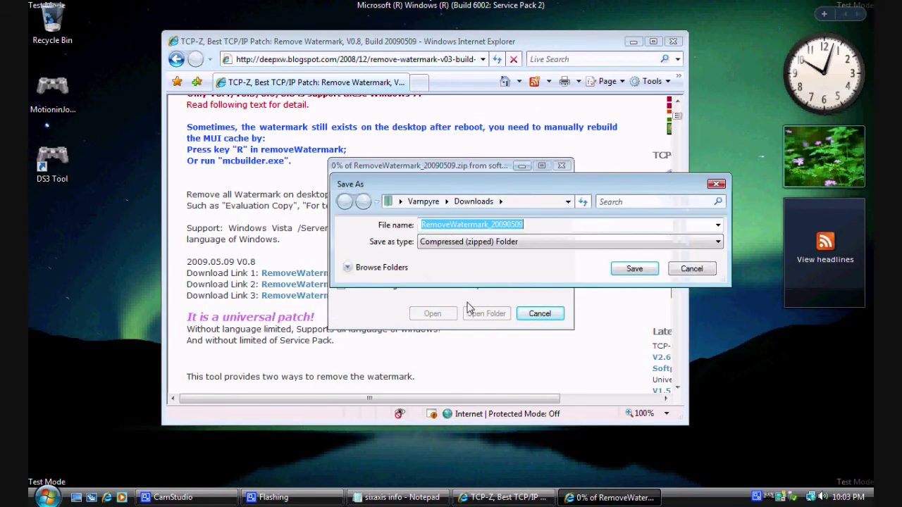
click(635, 271)
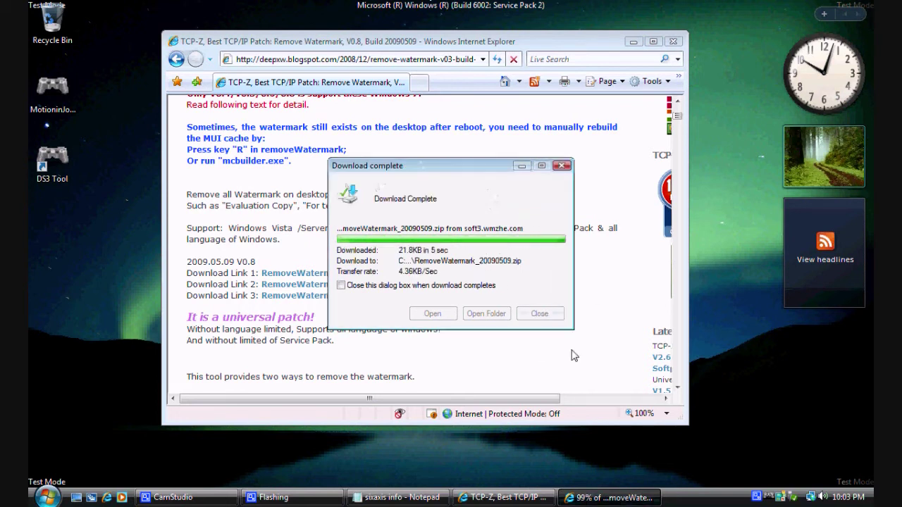
click(540, 314)
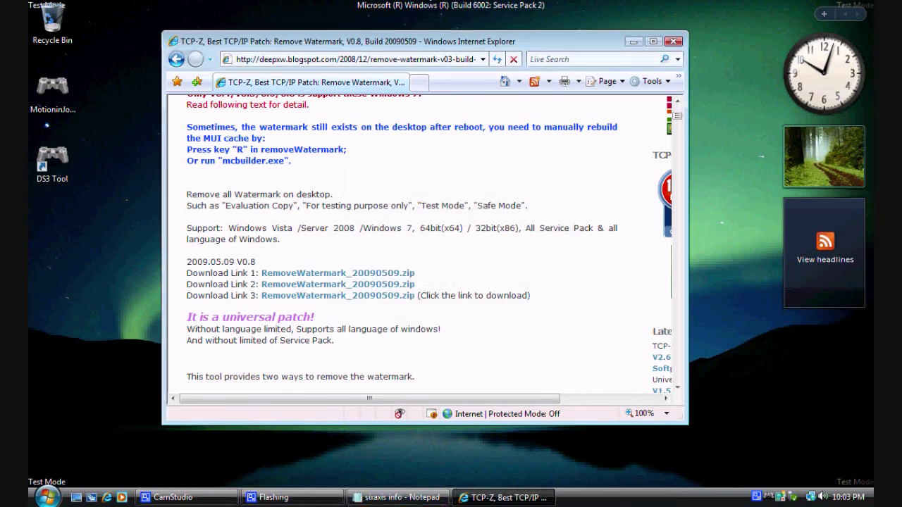
click(633, 41)
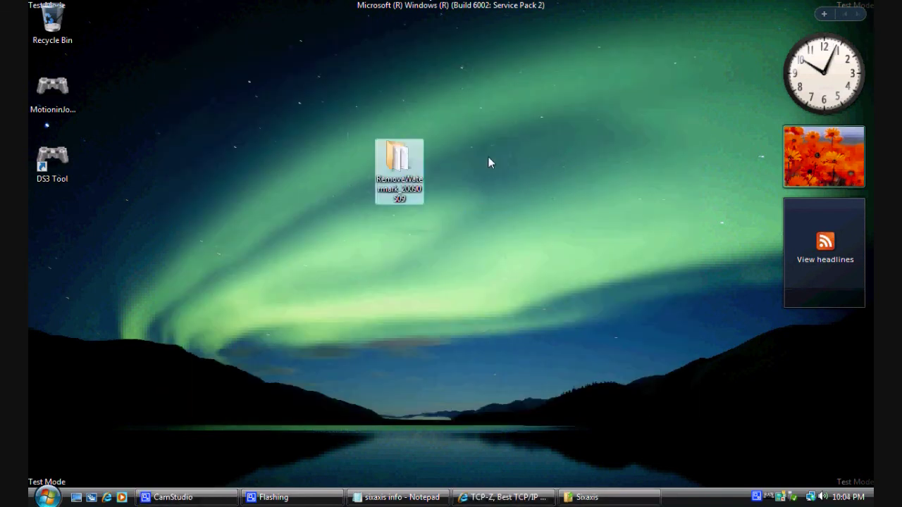
Step: Run RemoveWatermarkX64 from the extracted RemoveWatermark_20090509 folder, apply the patch by answering y, and exit it
double_click(409, 161)
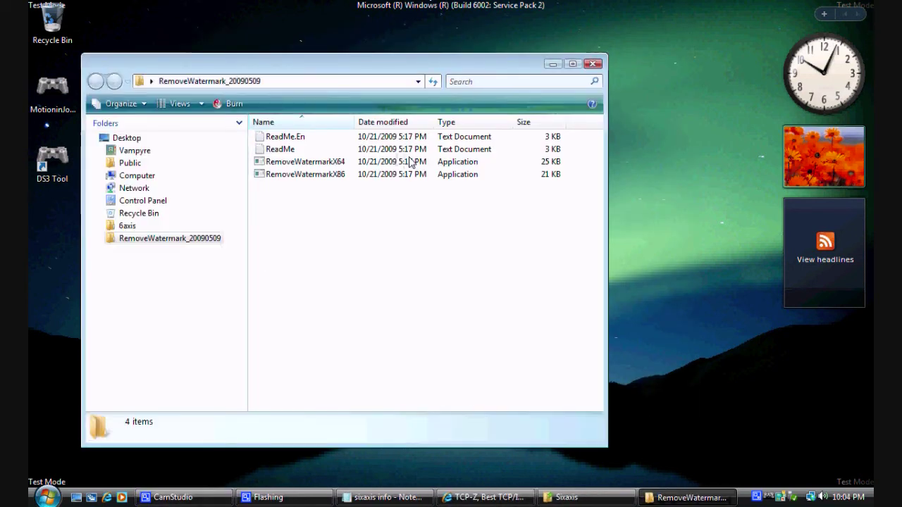
double_click(310, 166)
click(497, 265)
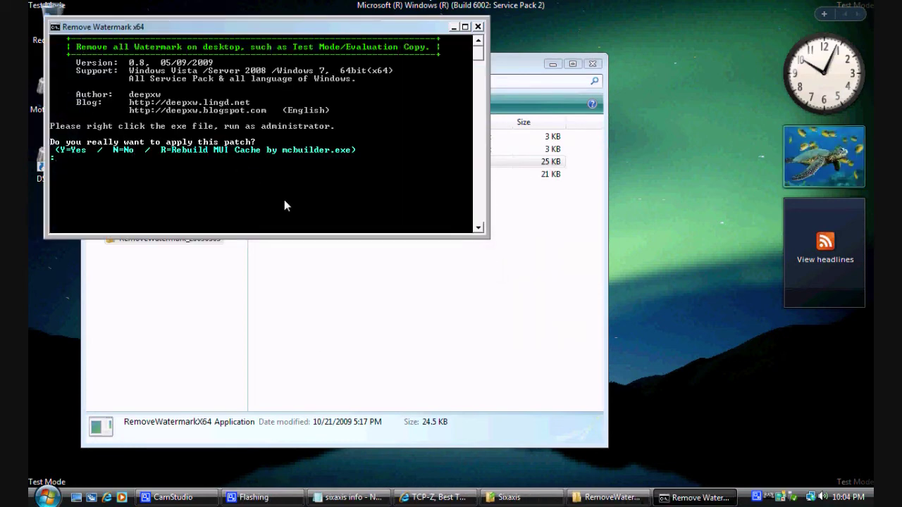
text(y)
key(Return)
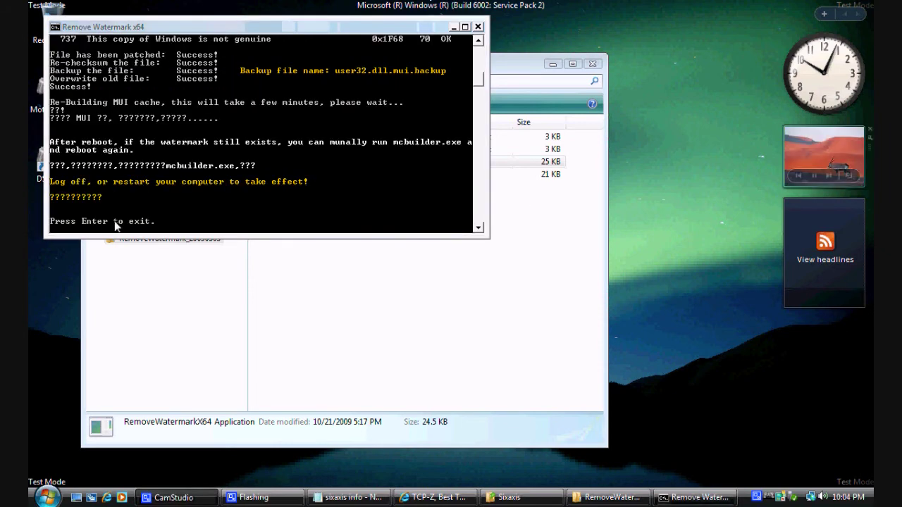
click(168, 29)
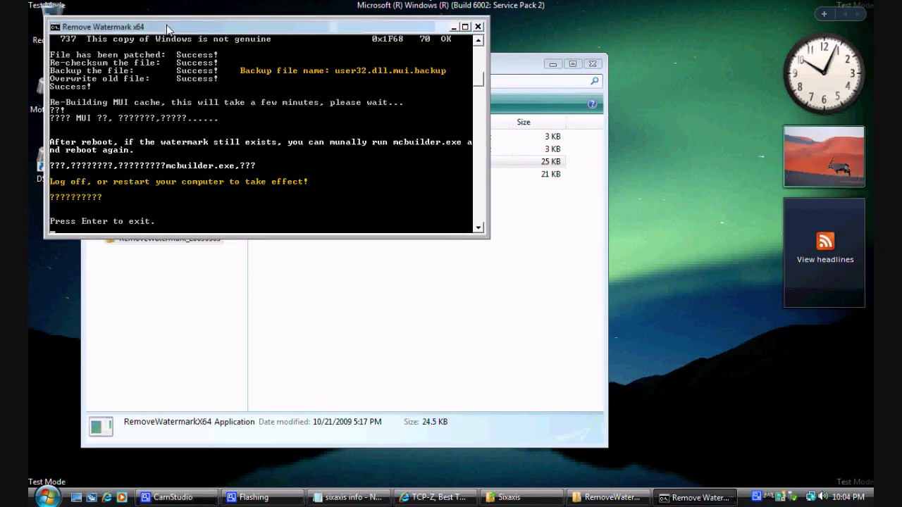
key(Return)
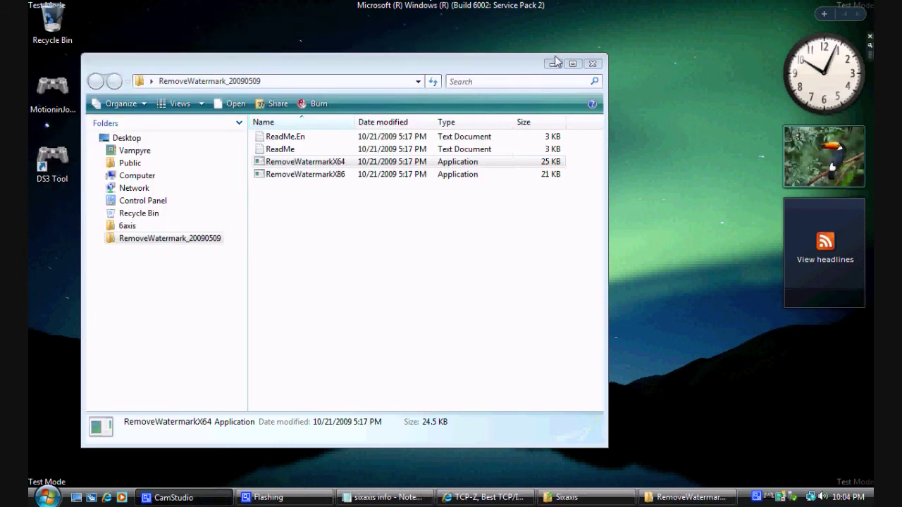
Step: Close the RemoveWatermark_20090509 folder and restart the computer
click(593, 64)
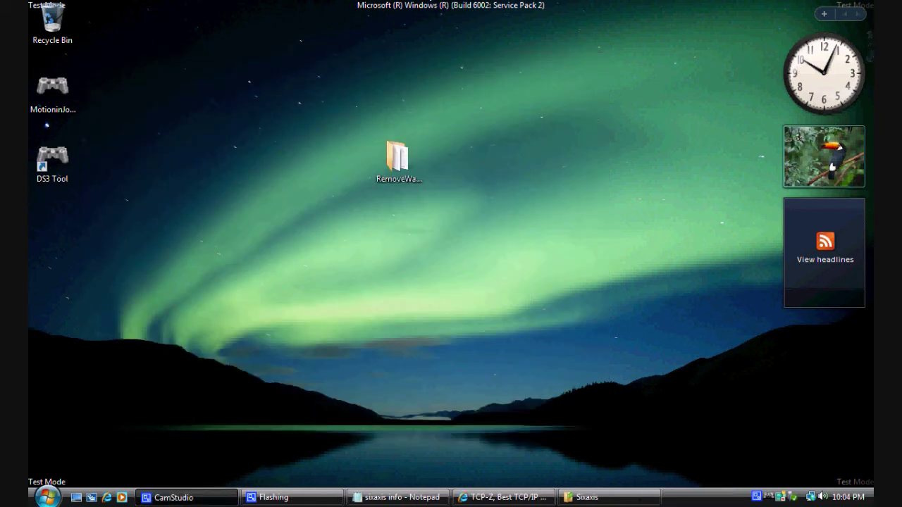
click(48, 497)
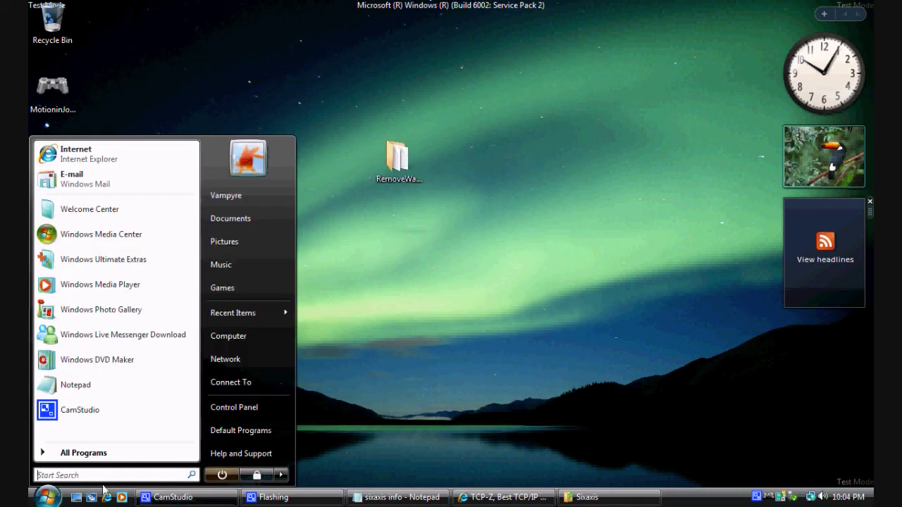
click(280, 475)
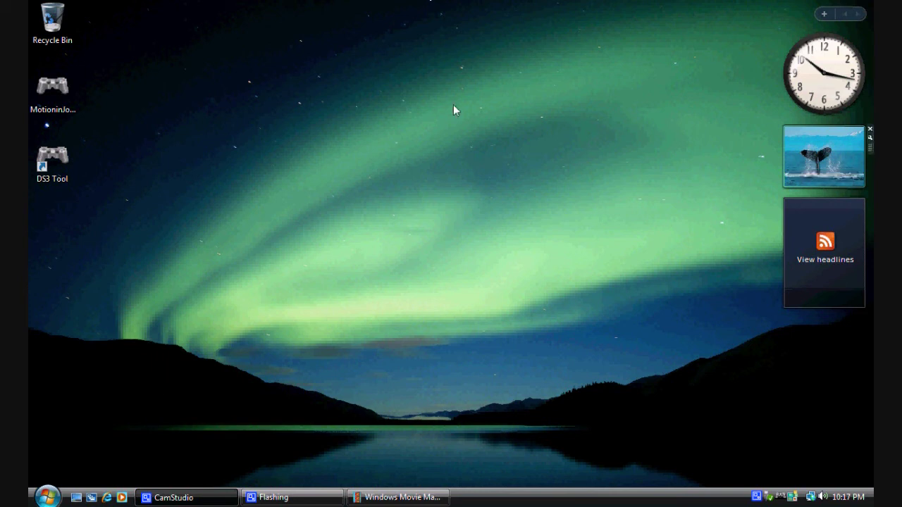
Step: Open the Control Panel, then enable Analog Gamepad 1 for the controller in the MotioninJoy Gamepad tool and close the tool
click(48, 497)
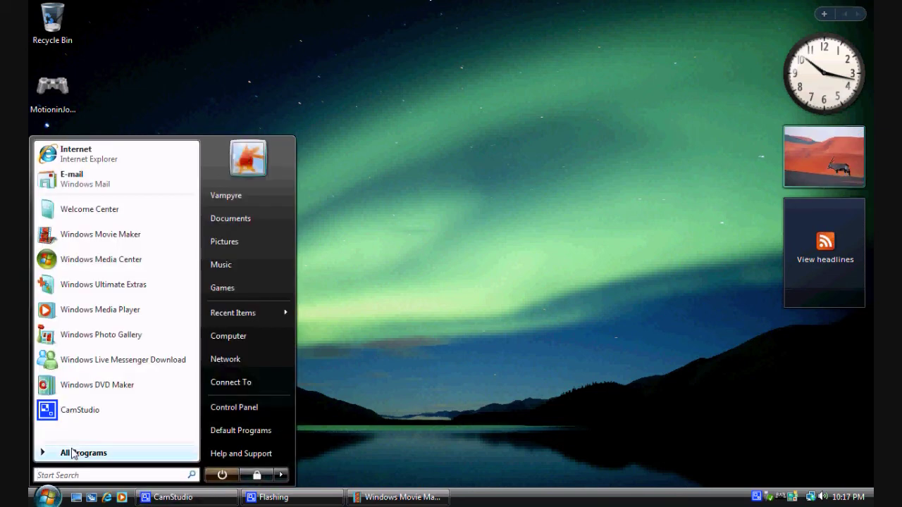
click(234, 407)
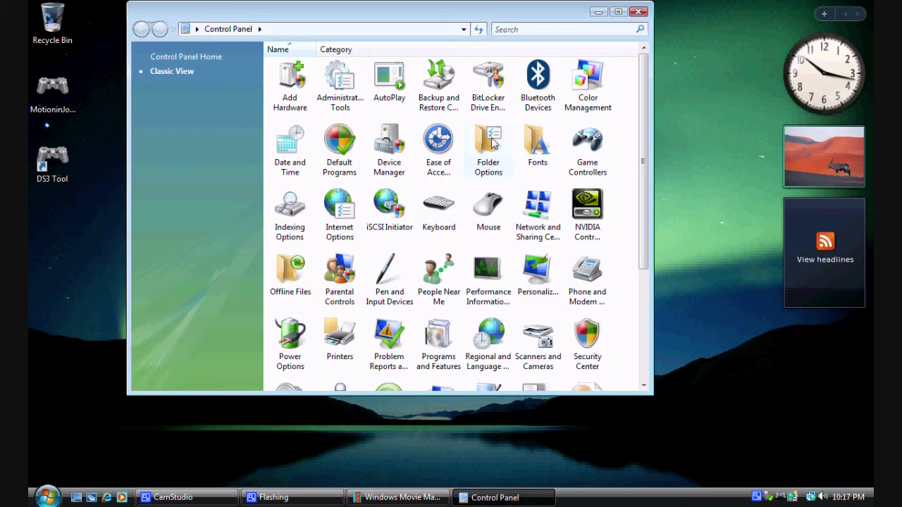
double_click(810, 497)
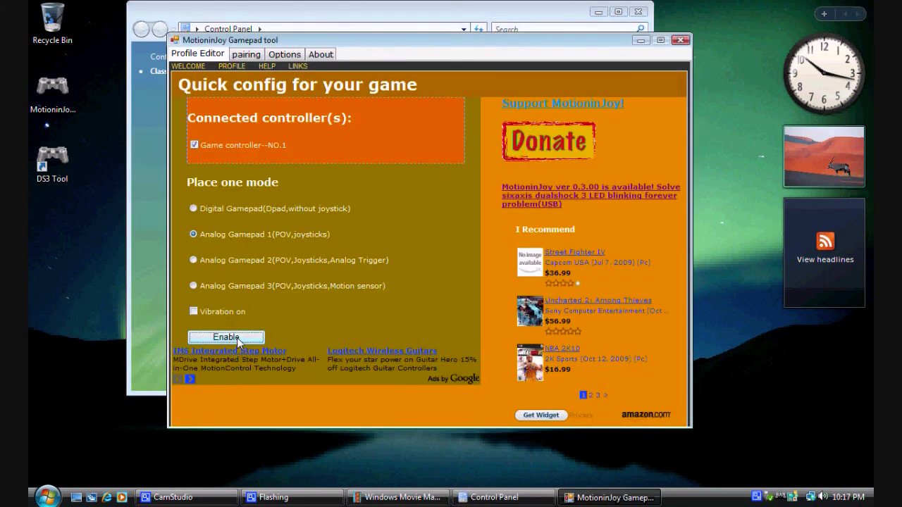
click(680, 40)
Step: Open the MotioninJoy USB Game Controller properties from Game Controllers and test the controller's input
double_click(585, 137)
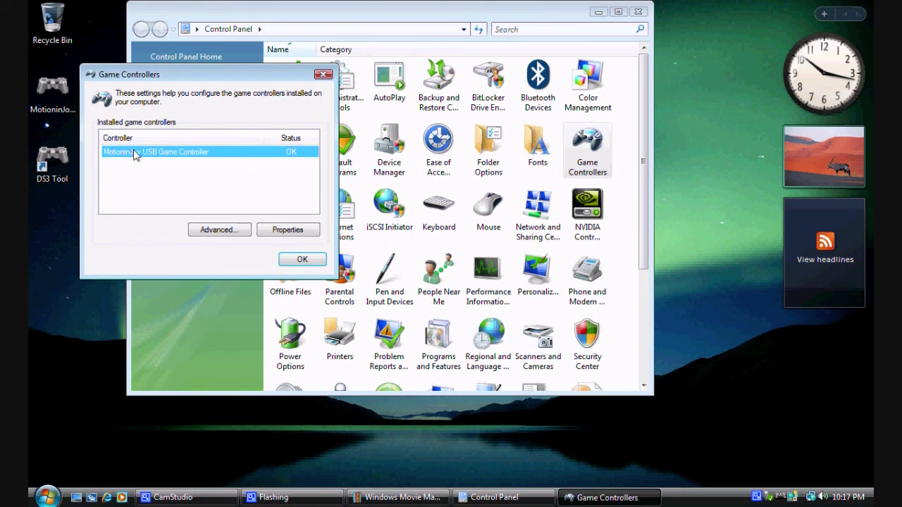
click(286, 230)
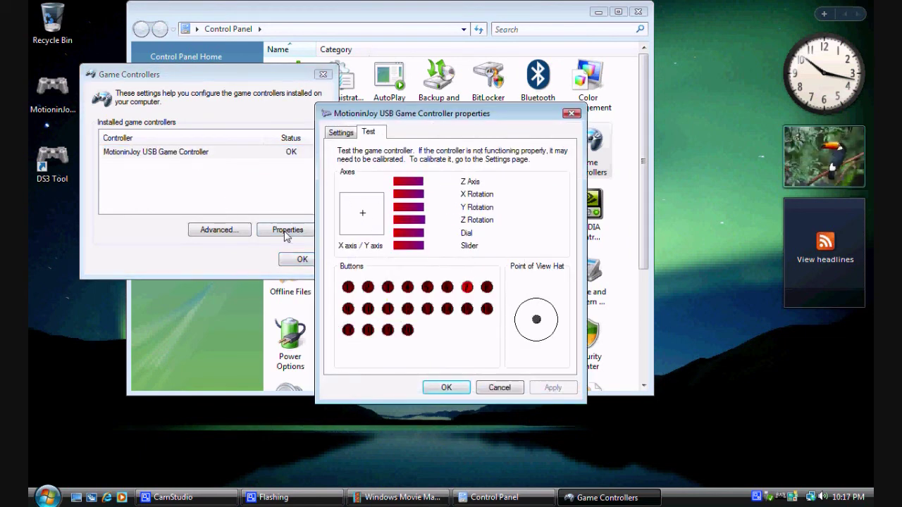